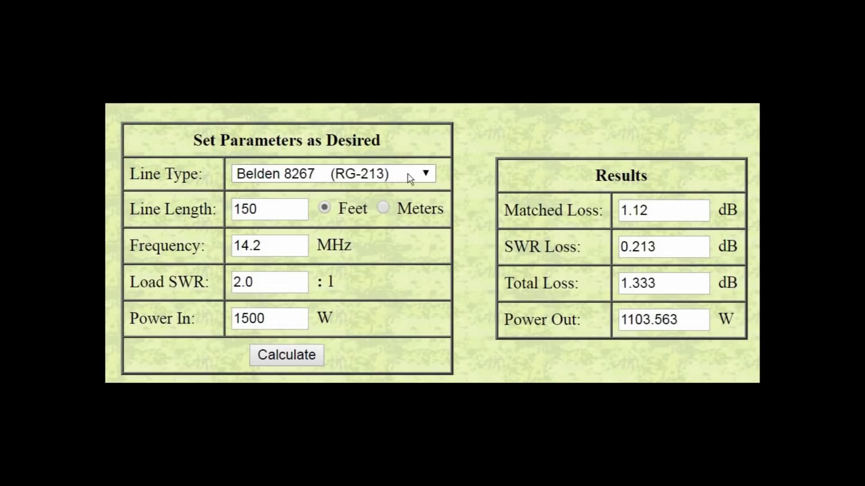
Step: Choose Belden 9258 (RG-8X) as the line type and set the frequency to 29 MHz
left_click(431, 176)
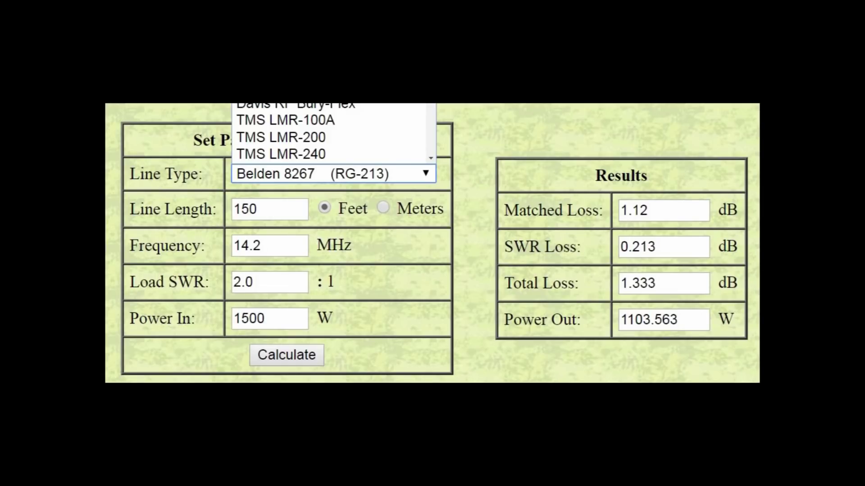
key("Down")
key("Return")
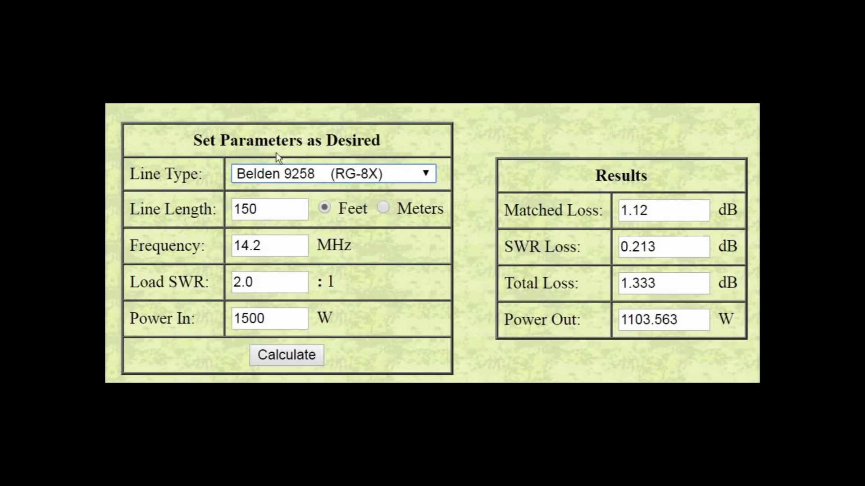
double_click(275, 243)
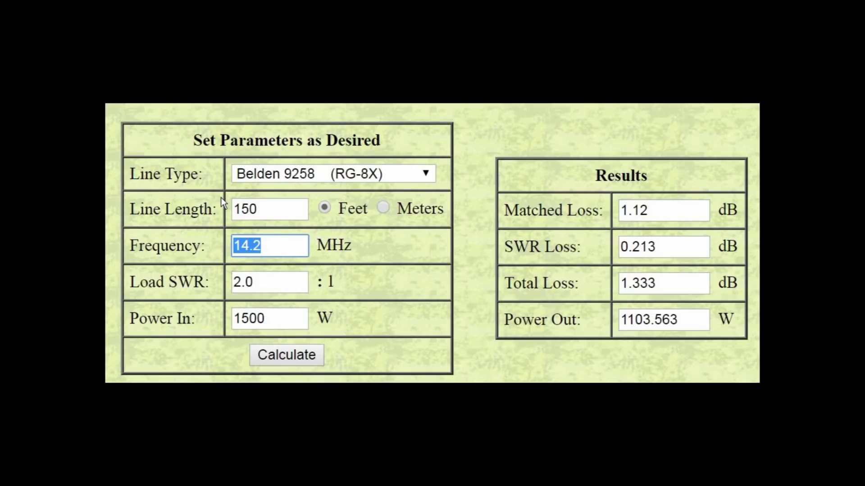
type("29")
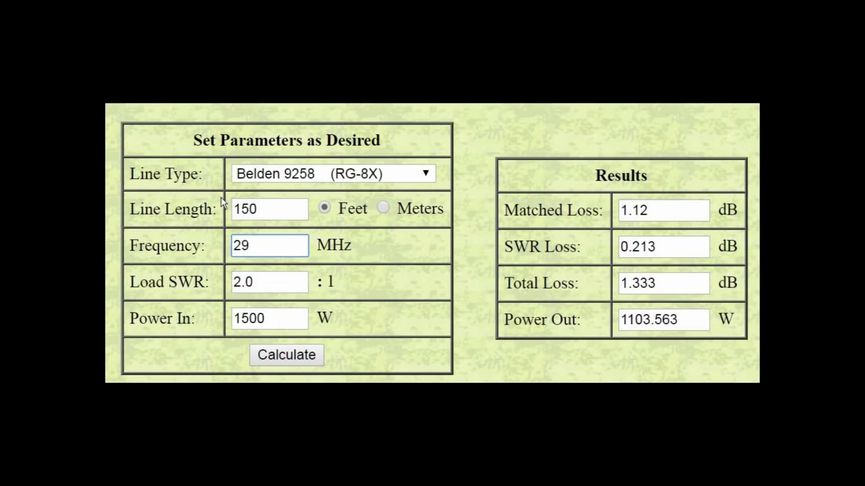
Step: Set the load SWR to 4.33 and the input power to 30.3 W, and calculate the line losses
double_click(271, 282)
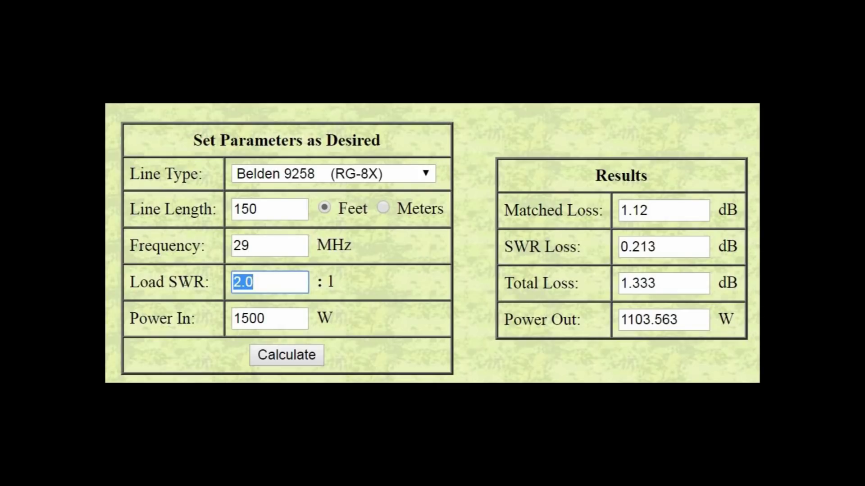
type("4.33")
key("Tab")
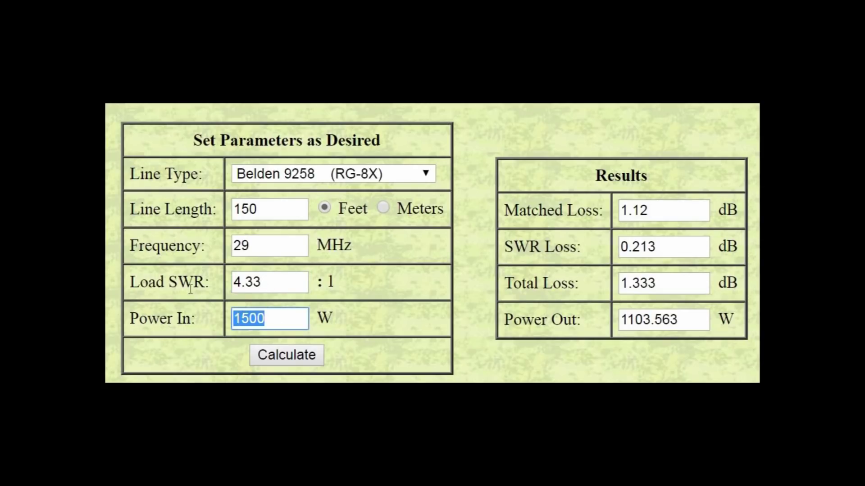
type("30.3")
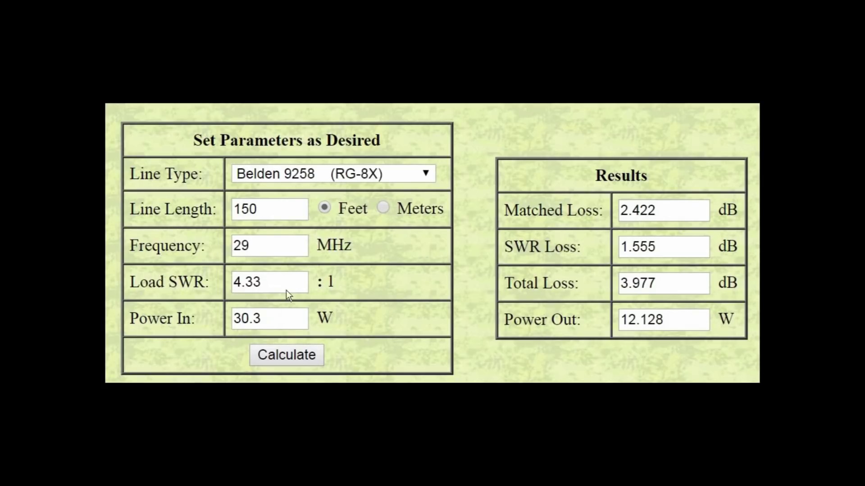
Step: Set the input power to 100 W and recalculate the losses for the Belden 9258 line
left_click_drag(285, 323, 212, 326)
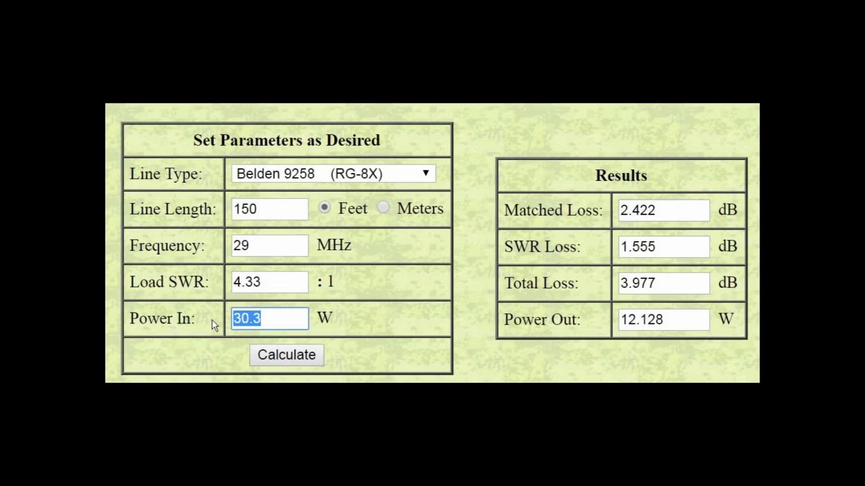
type("100")
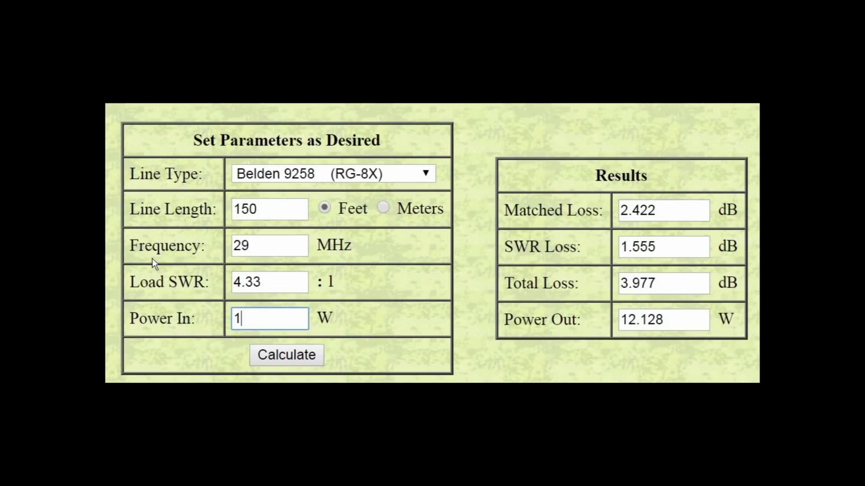
left_click(306, 355)
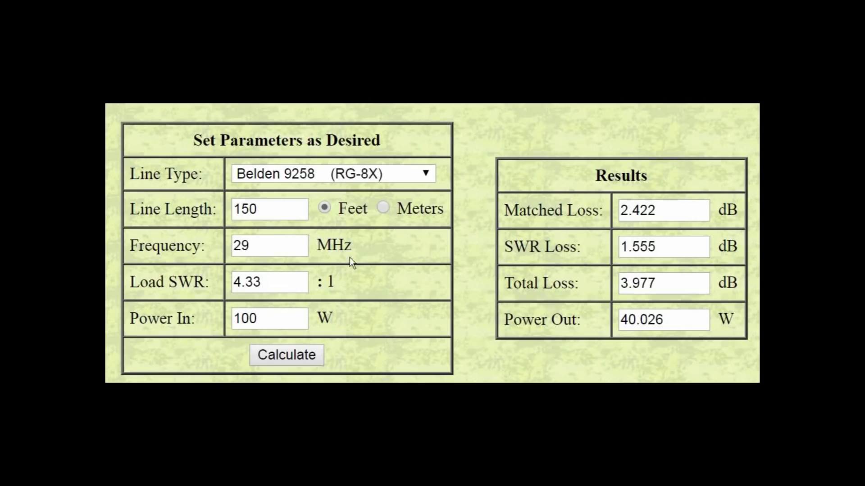
Step: Change the line type to TMS LMR-400 and recalculate the losses at 29 MHz
left_click(427, 173)
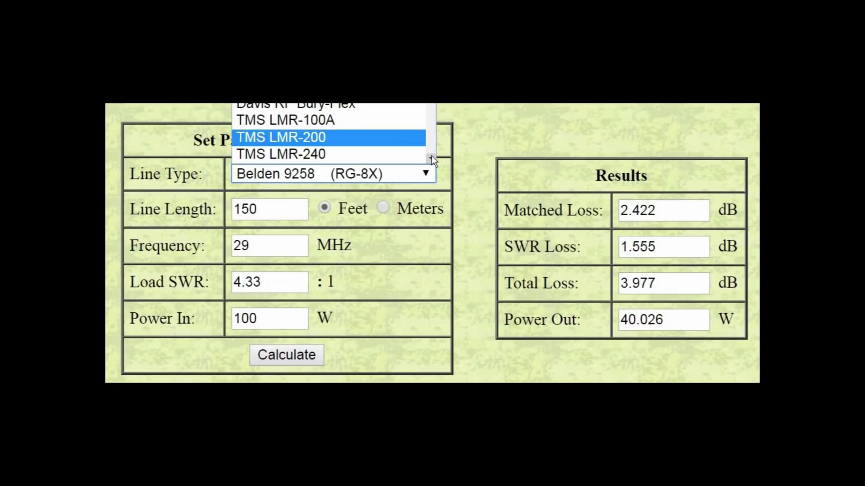
left_click(432, 157)
left_click(428, 159)
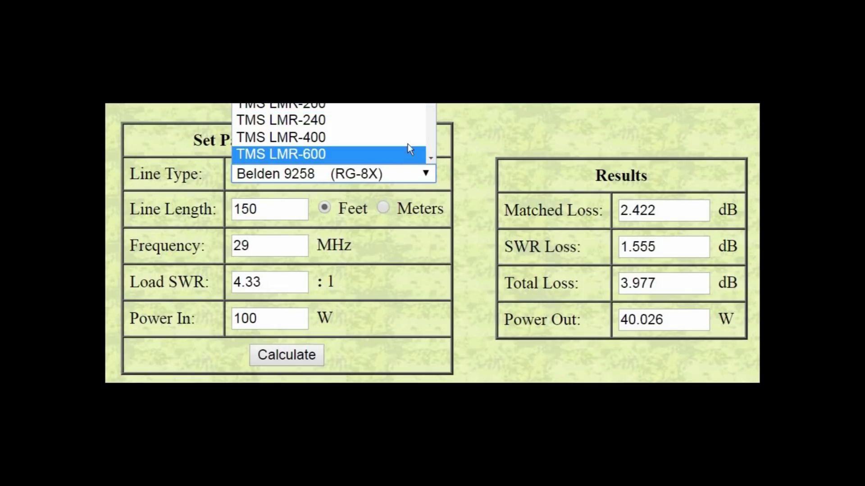
left_click(408, 141)
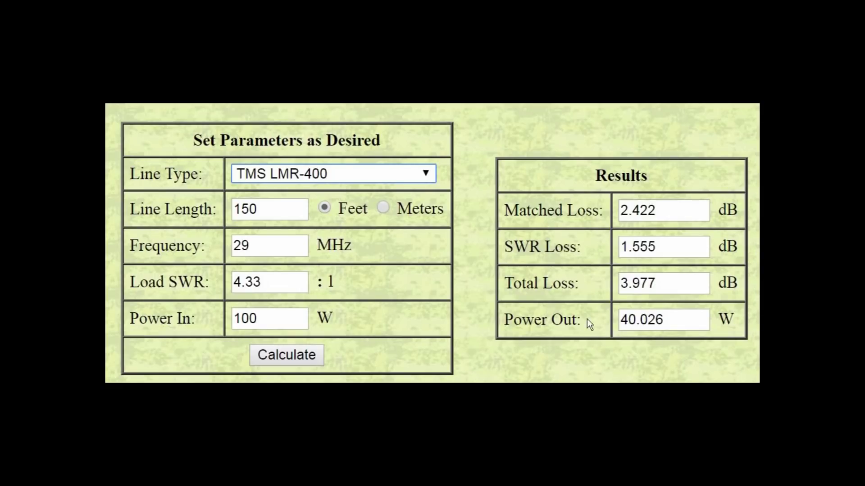
left_click(295, 354)
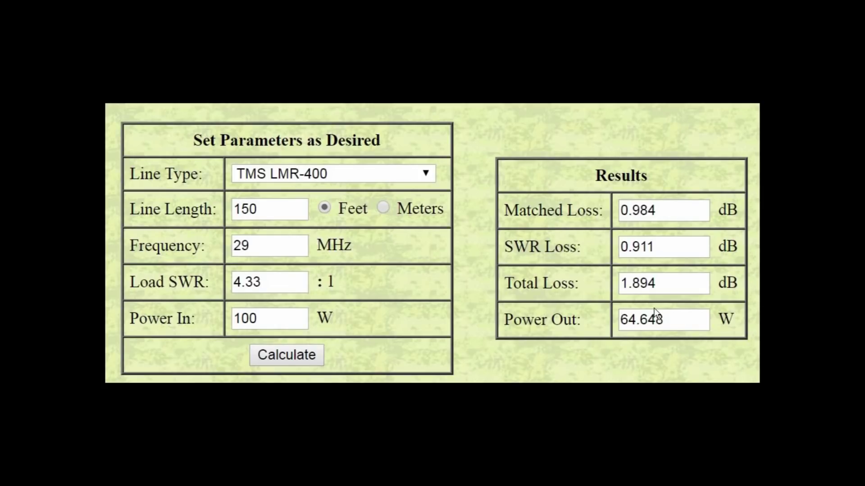
Step: Change the line type to Andrew Heliax LDF5-50A and recalculate the losses
left_click(428, 174)
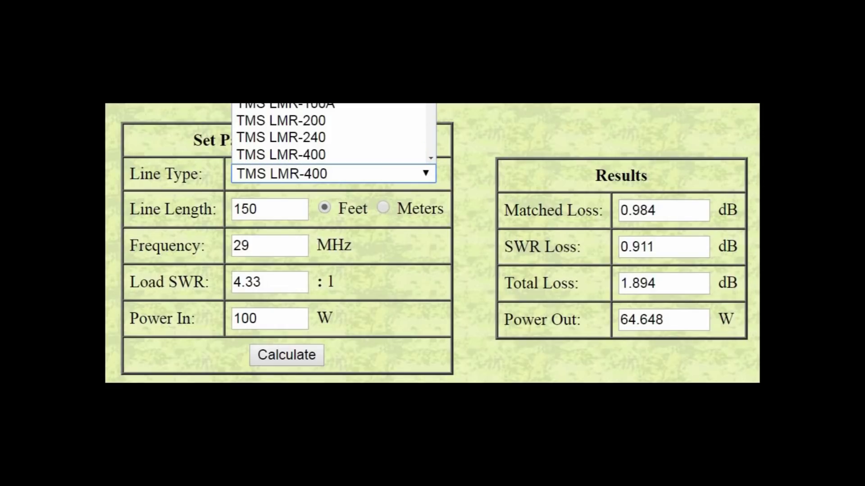
scroll(333, 135, "down", 10)
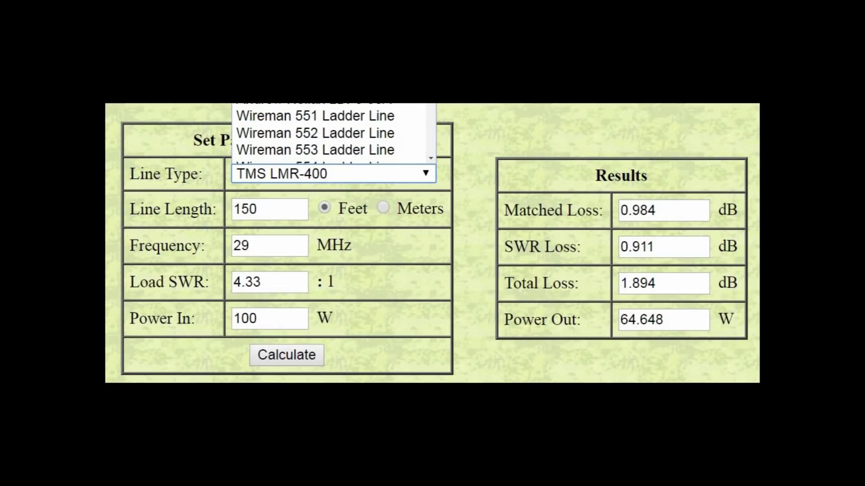
left_click(315, 102)
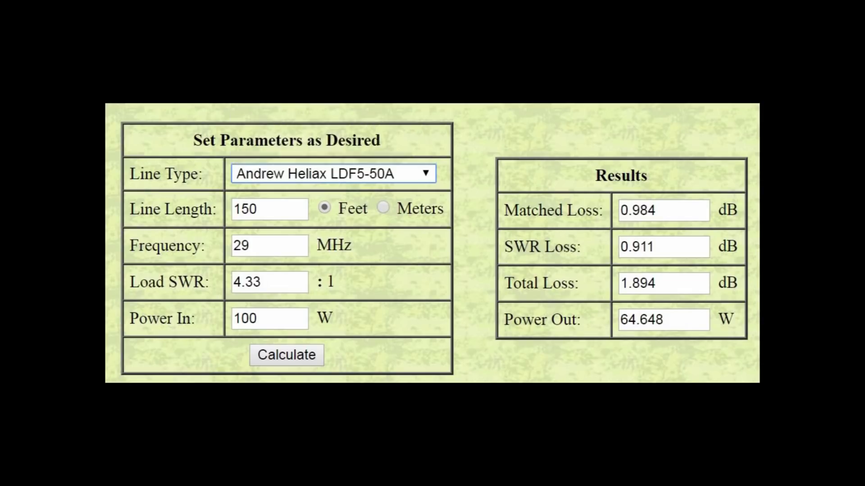
left_click(283, 351)
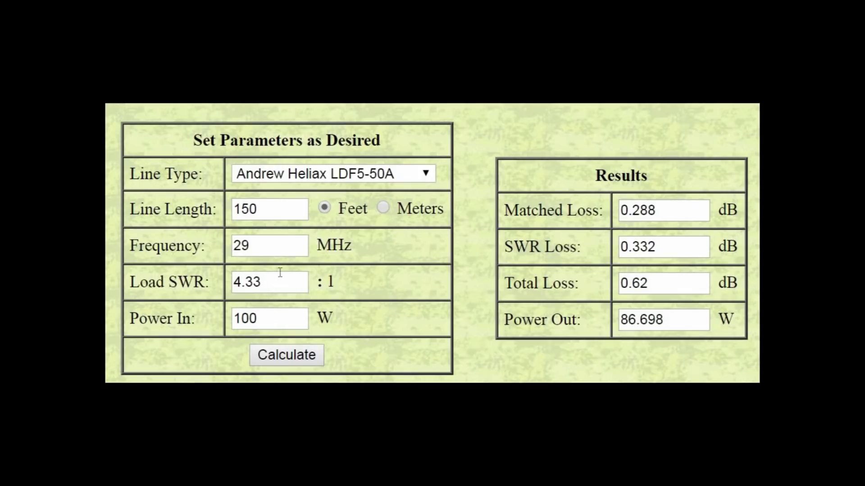
Step: Set the load SWR to 1.3 and recalculate the losses for the Andrew Heliax LDF5-50A line
left_click_drag(265, 282, 220, 281)
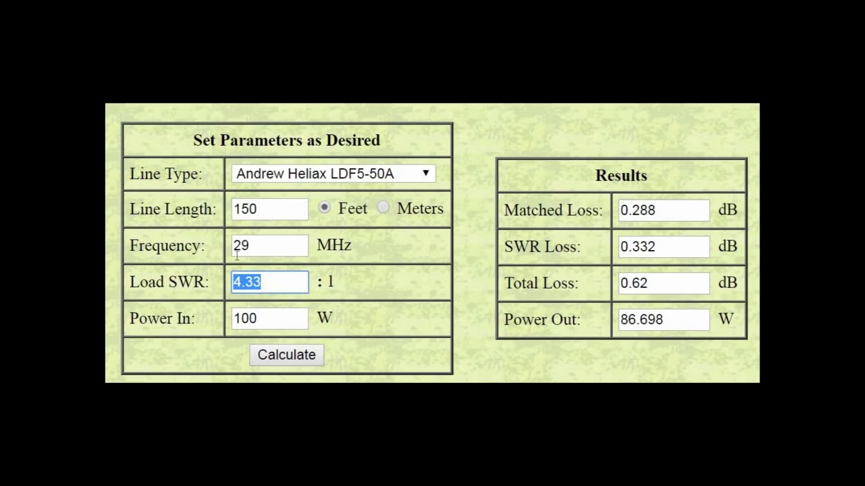
type("1.3")
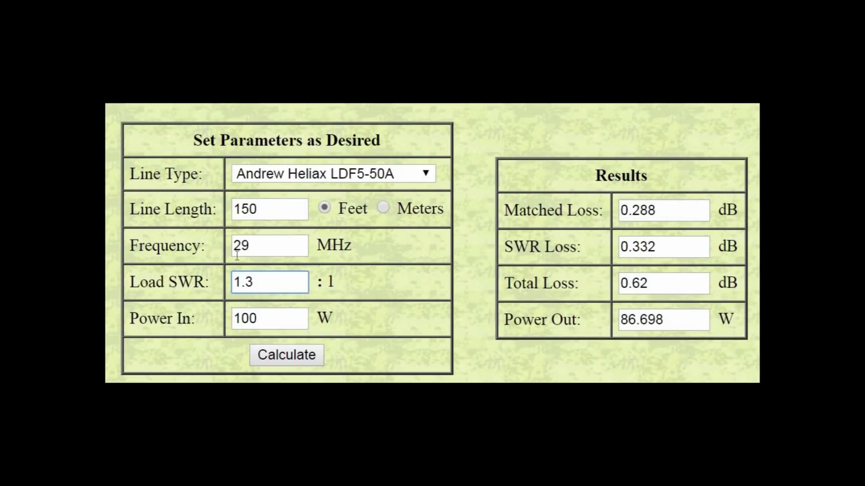
left_click(287, 354)
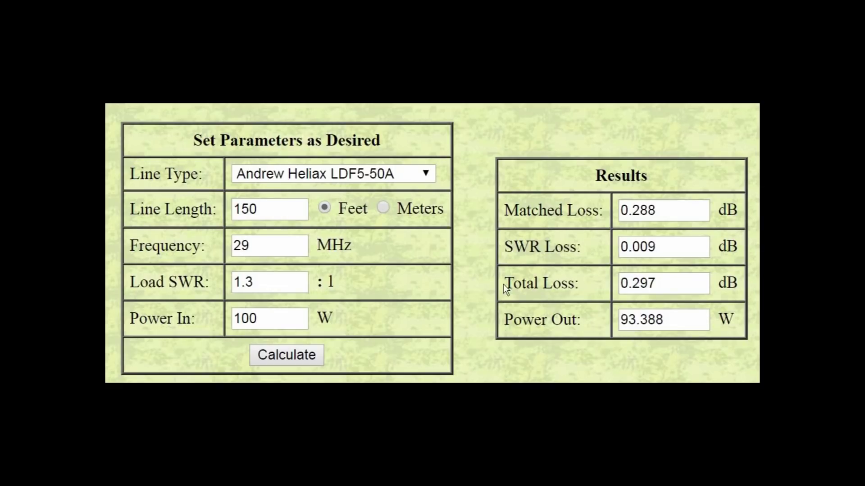
Step: Change the line type to Tandy Cable RG-8X and recalculate the losses at a load SWR of 1.3
left_click(424, 173)
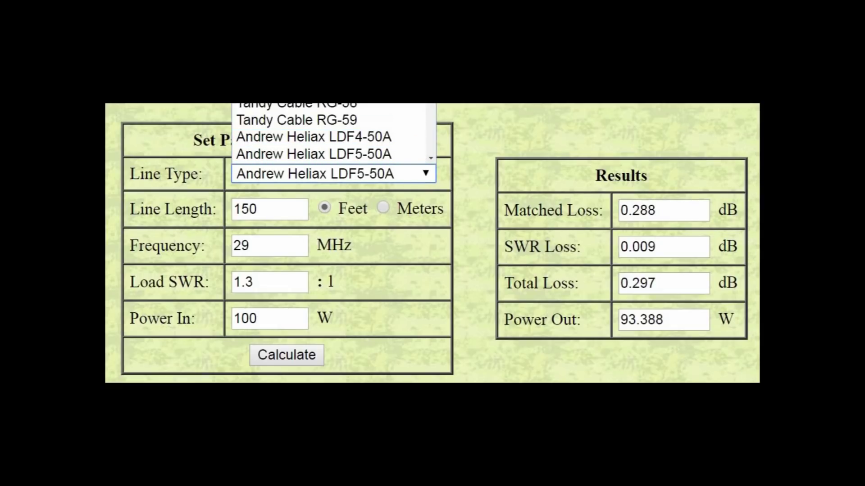
left_click(297, 174)
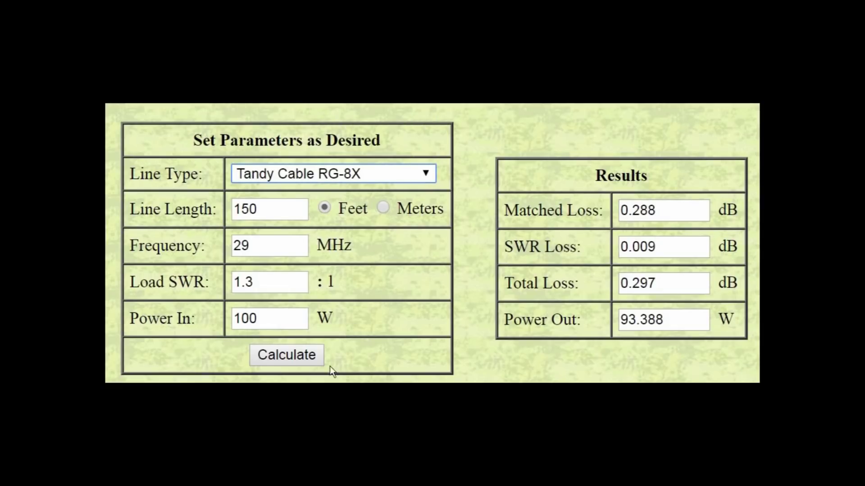
left_click(280, 355)
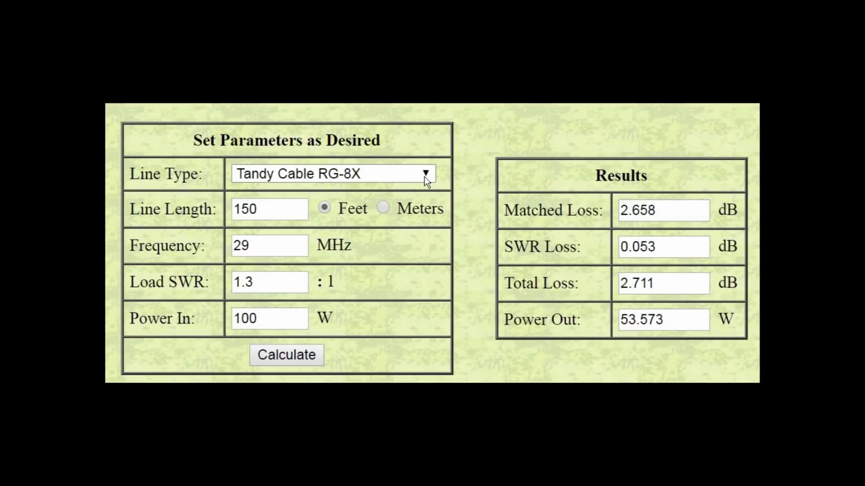
Step: Set the frequency to 14.2 MHz and recalculate the losses for the Tandy Cable RG-8X line
double_click(284, 243)
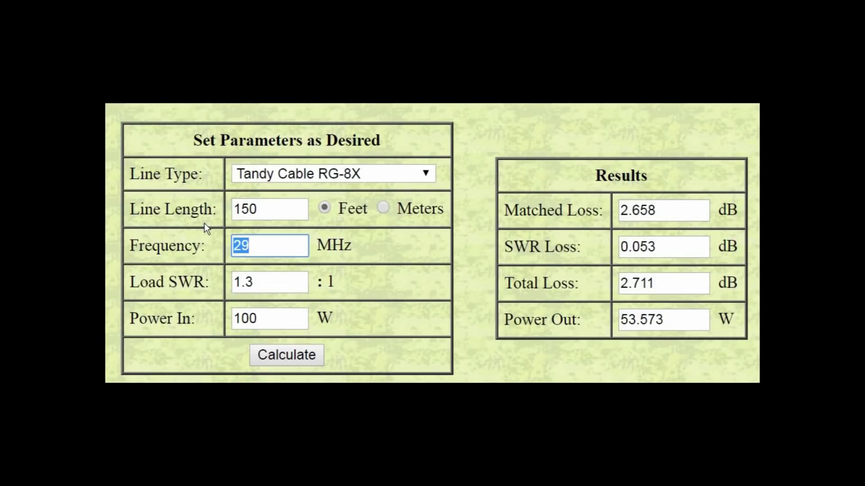
type("14.2")
left_click(292, 354)
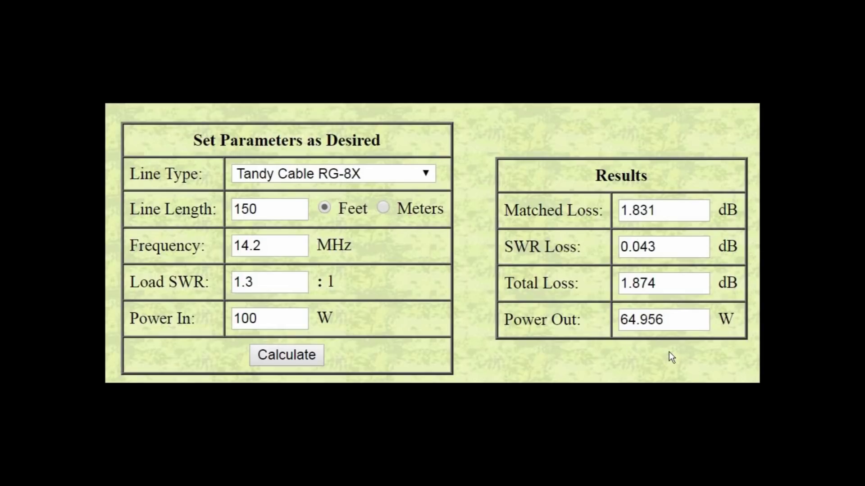
Step: Switch the line type to TMS LMR-400 and recalculate the losses at 14.2 MHz
left_click(425, 172)
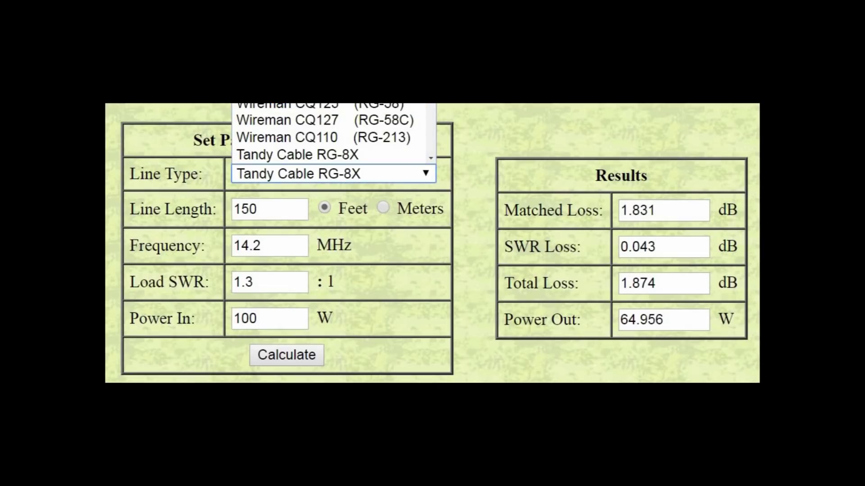
key("Down")
key("Return")
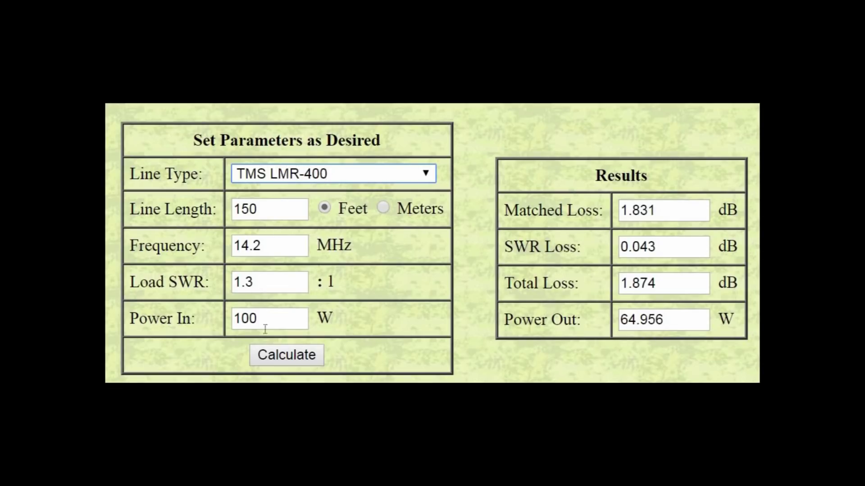
left_click(293, 359)
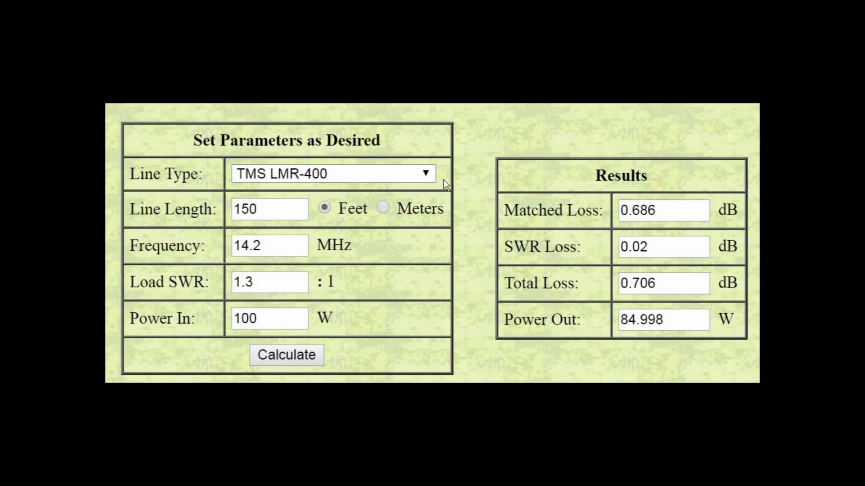
Step: Change the line type to Andrew Heliax LDF6-50A and recalculate the losses at 14.2 MHz
left_click(425, 175)
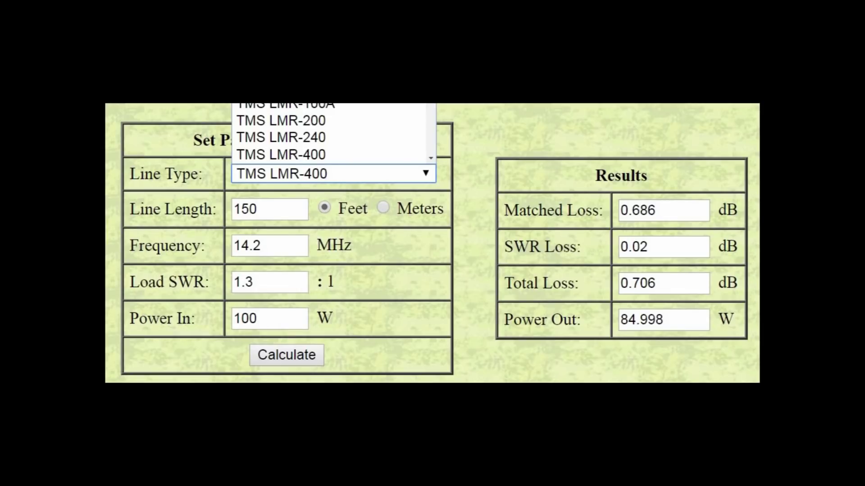
scroll(331, 134, "down", 8)
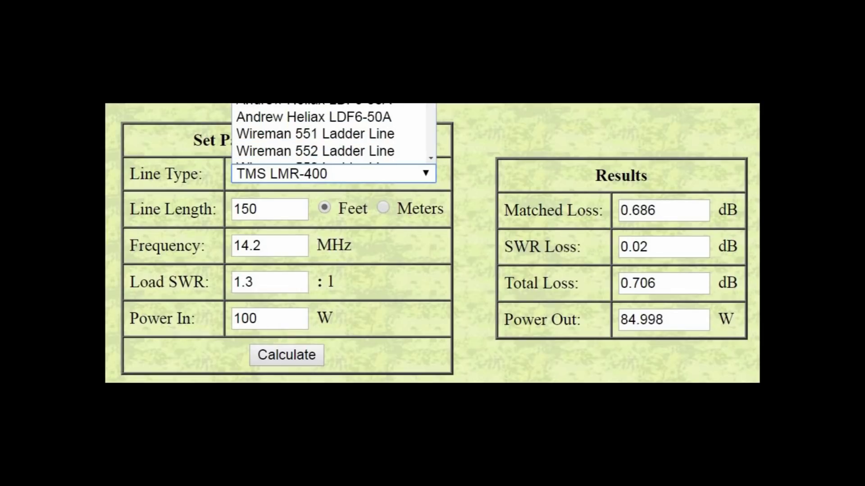
key("Home")
key("Return")
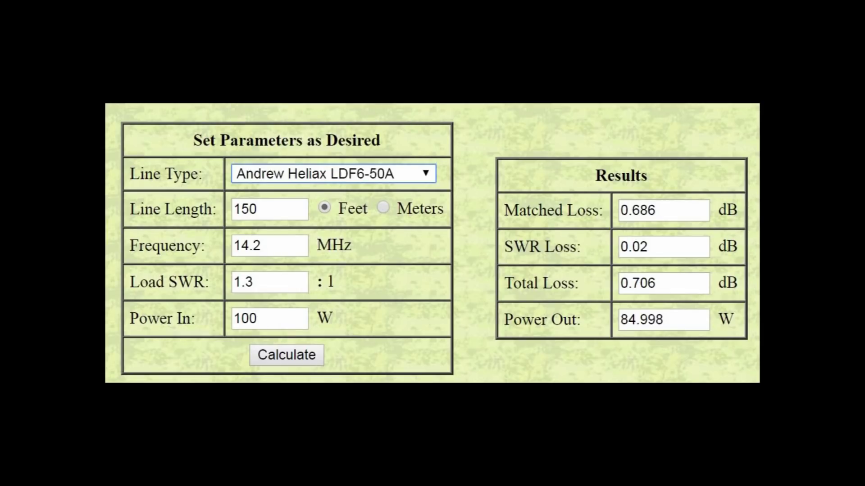
left_click(292, 355)
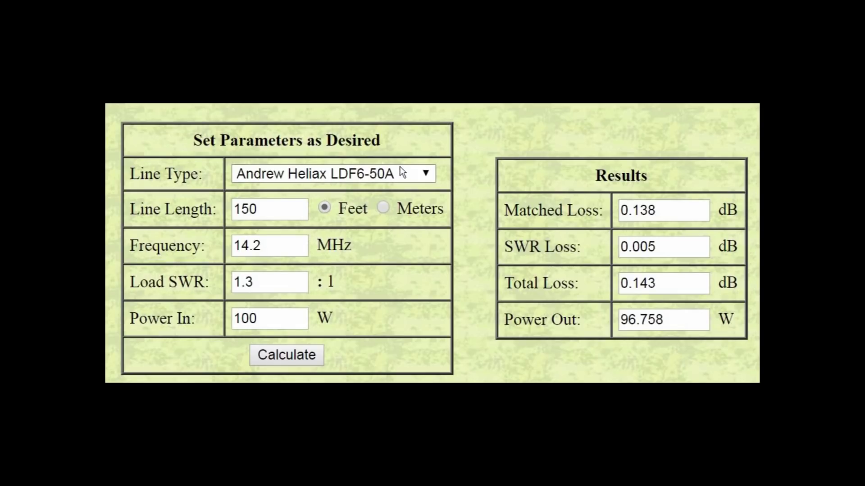
Step: Change the line type back to Tandy Cable RG-8X and recalculate the losses at 14.2 MHz with a load SWR of 1.3
left_click(430, 175)
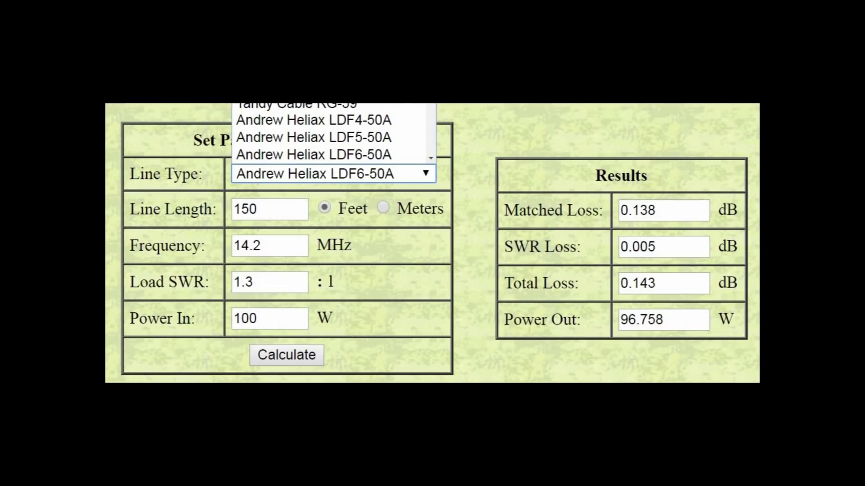
left_click(316, 86)
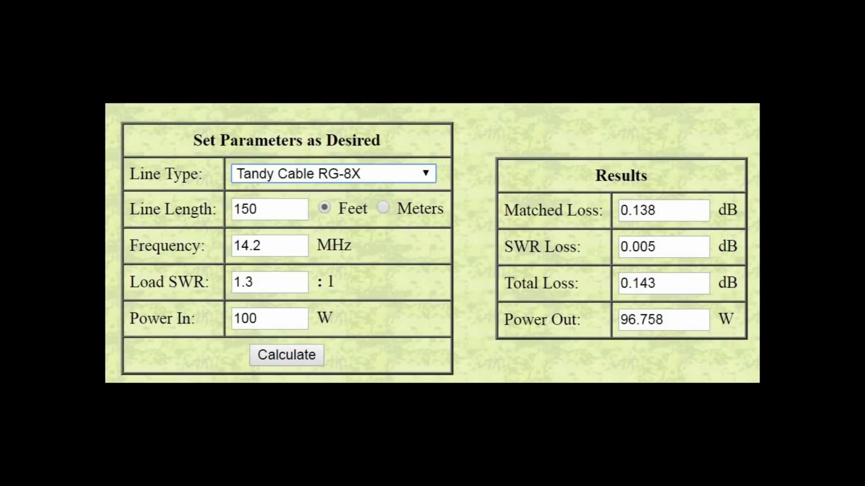
left_click(264, 315)
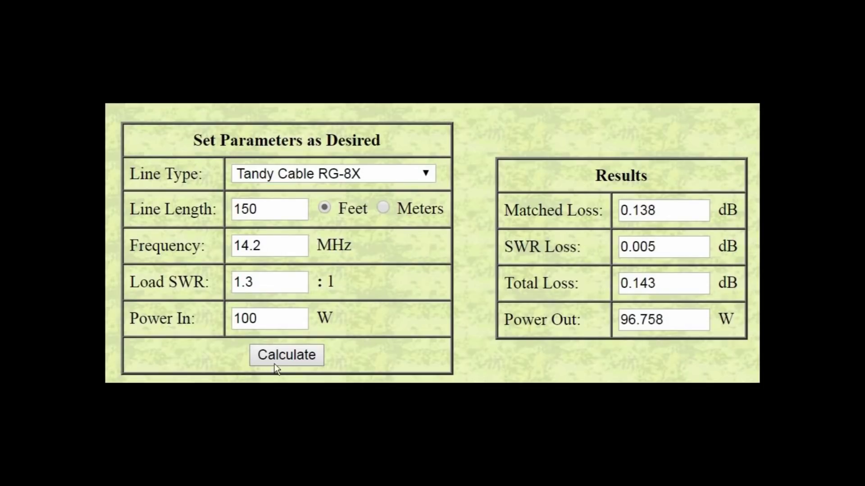
left_click(285, 358)
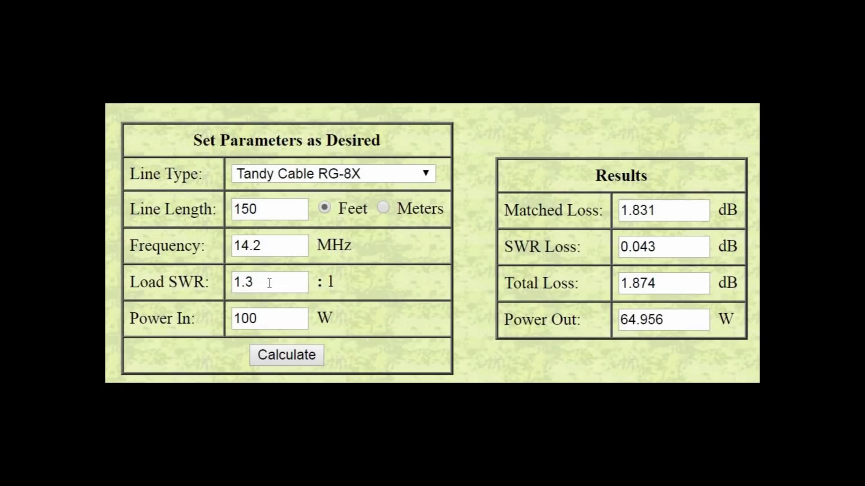
Step: Set the load SWR to 3 and recalculate the losses for the Tandy Cable RG-8X line
double_click(246, 283)
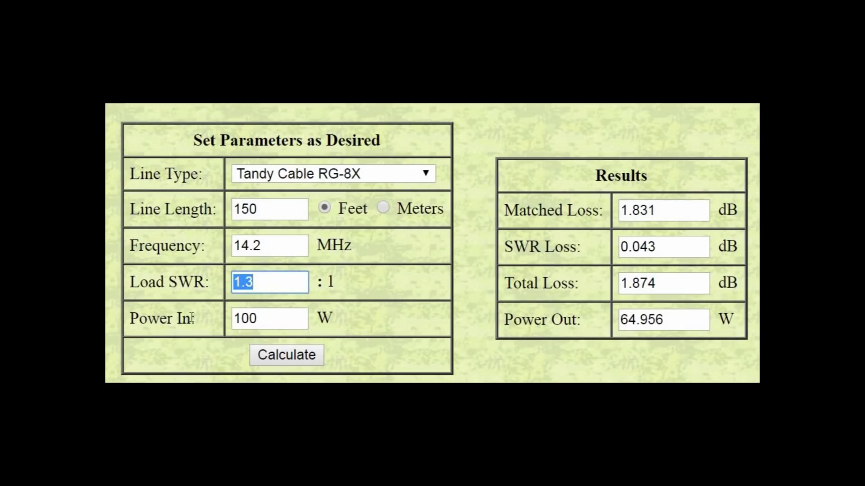
type("3")
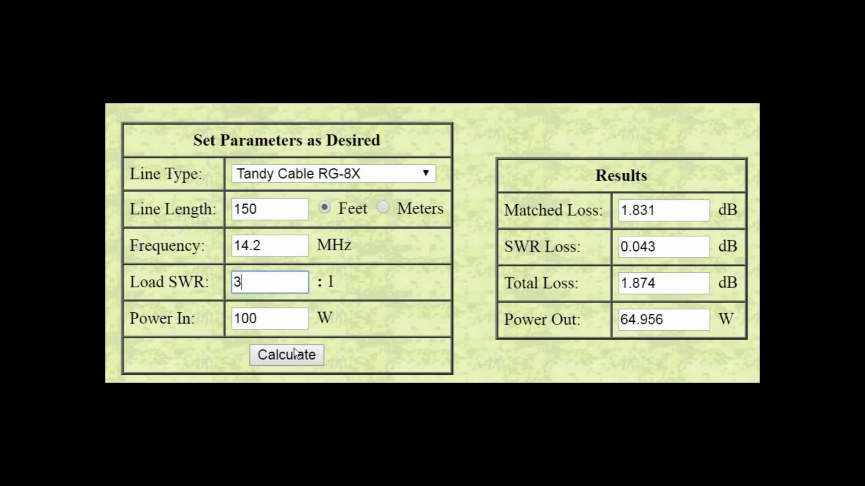
left_click(298, 353)
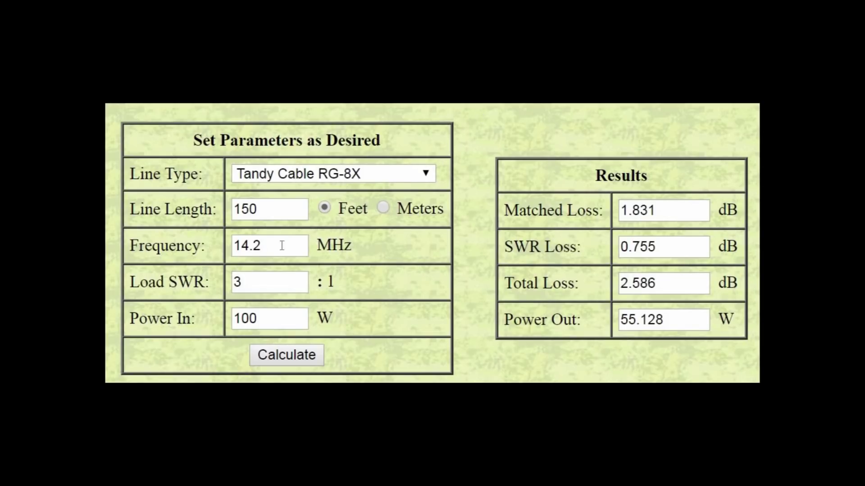
Step: Select the existing load SWR value for editing
double_click(257, 282)
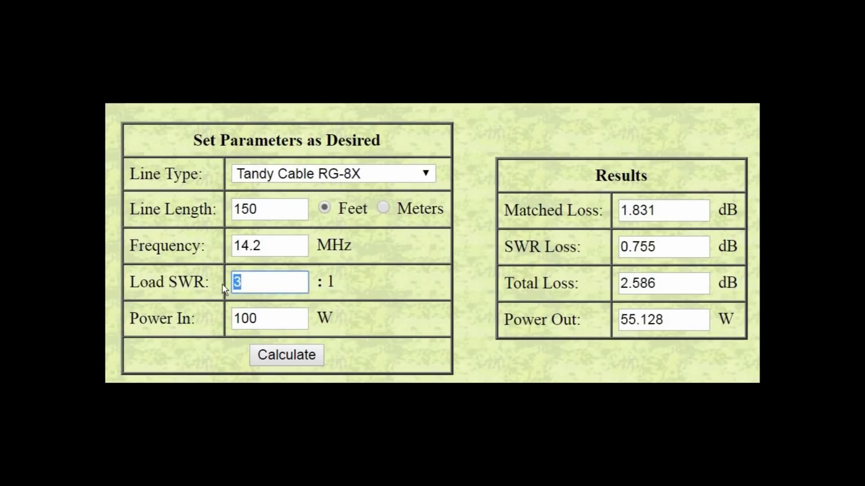